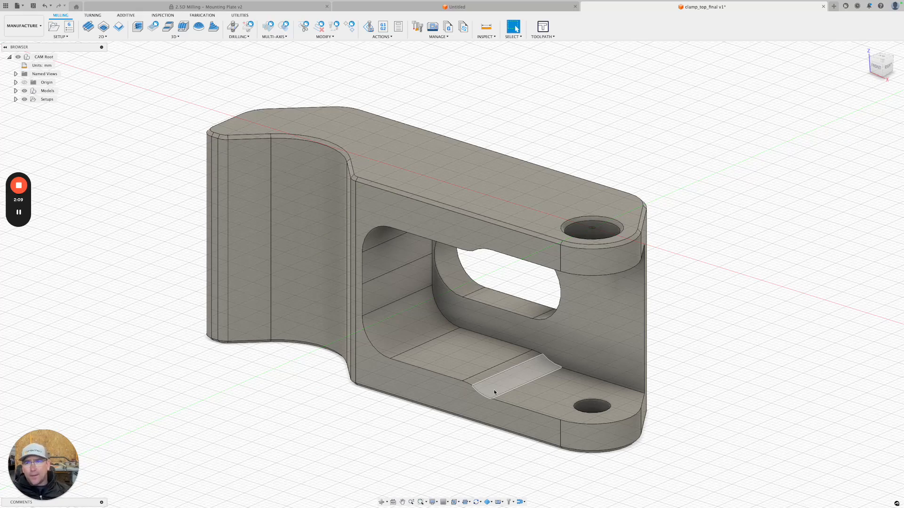
Step: Examine AutoSetup 1's machining operations in turn, including rough and finish profile, rough face, finish facing, hole wall and chamfer
left_click(15, 99)
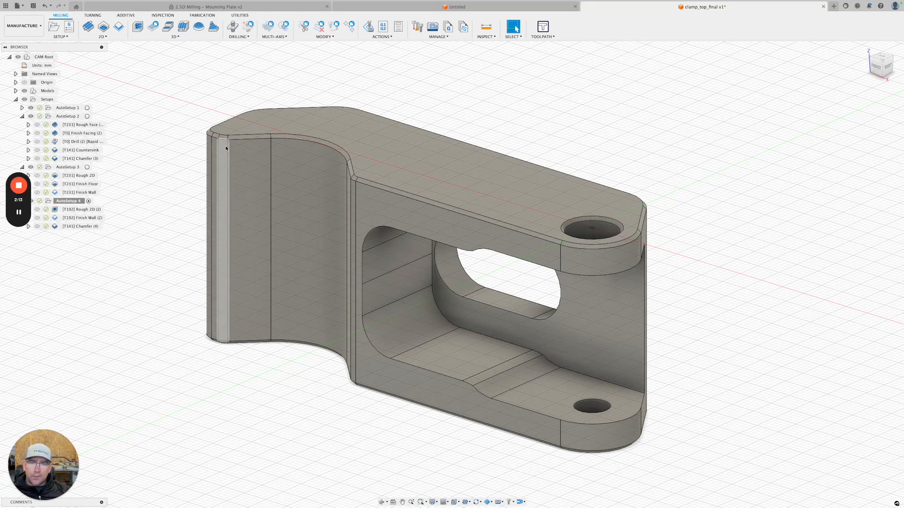
left_click(22, 108)
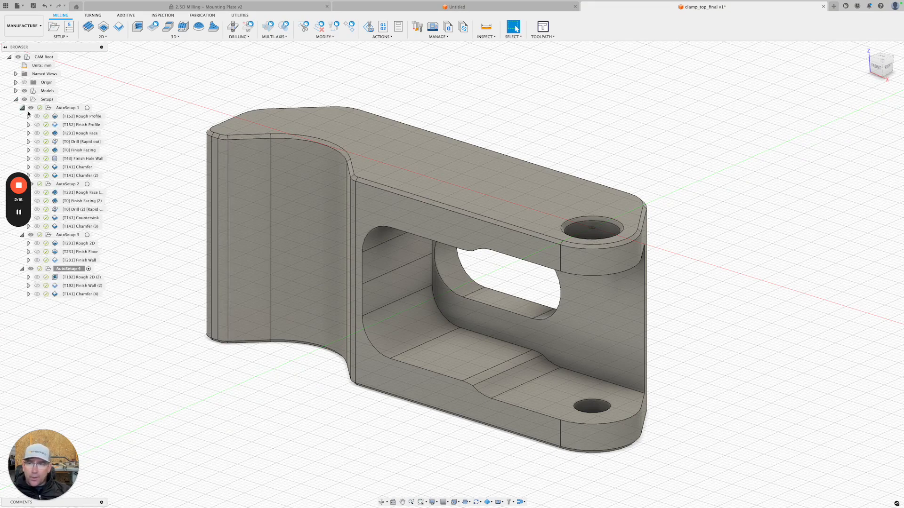
left_click(82, 117)
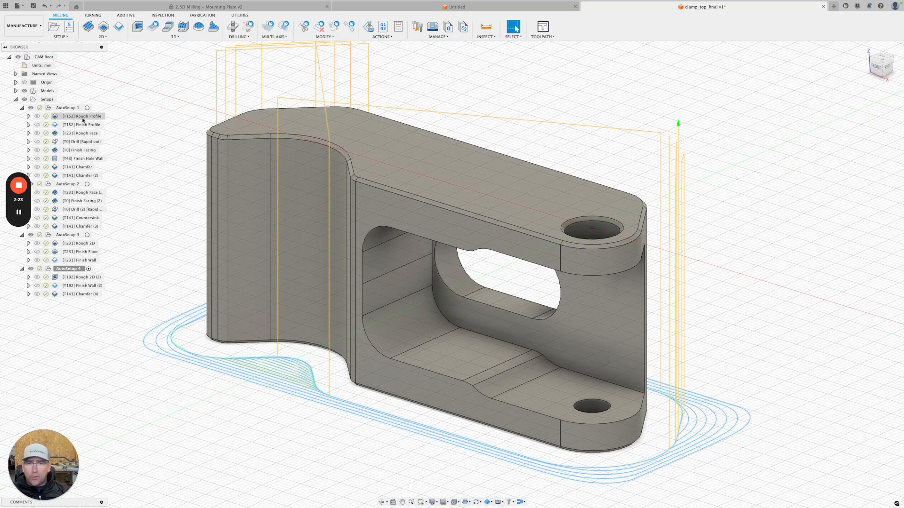
left_click(83, 118)
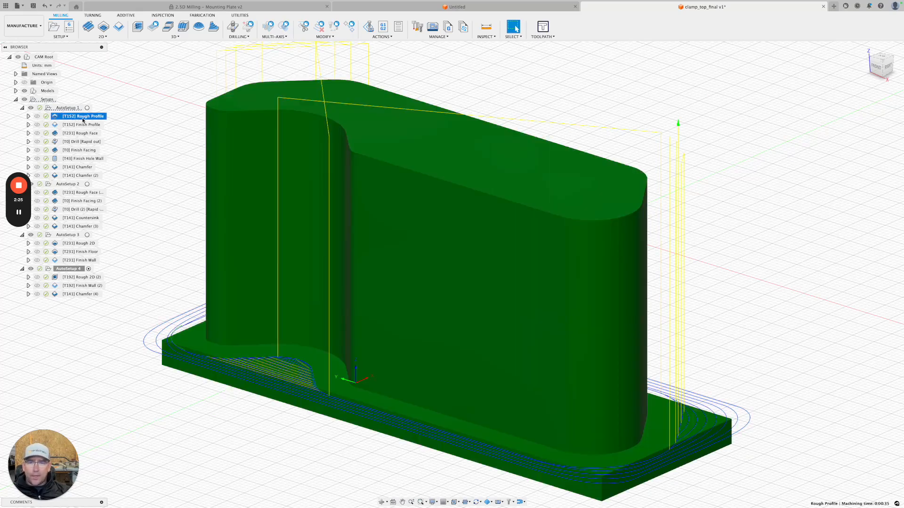
left_click(84, 125)
left_click(84, 134)
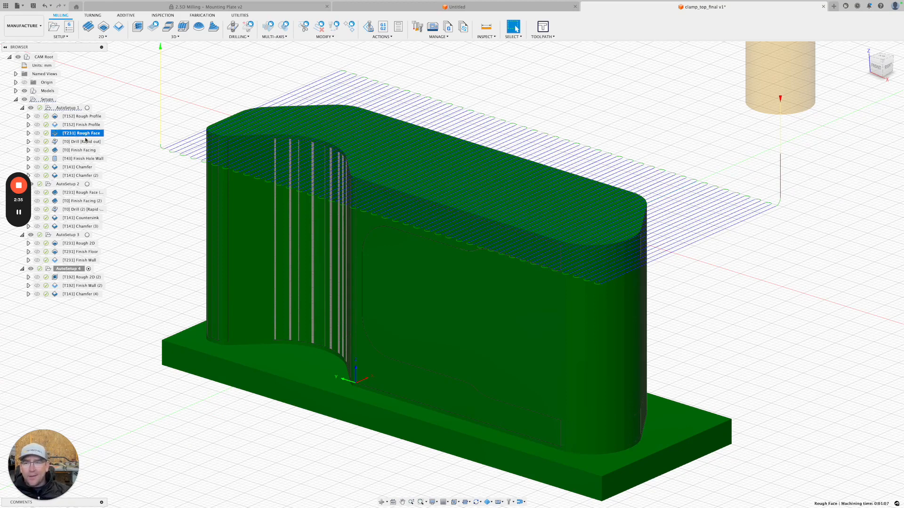
left_click(85, 150)
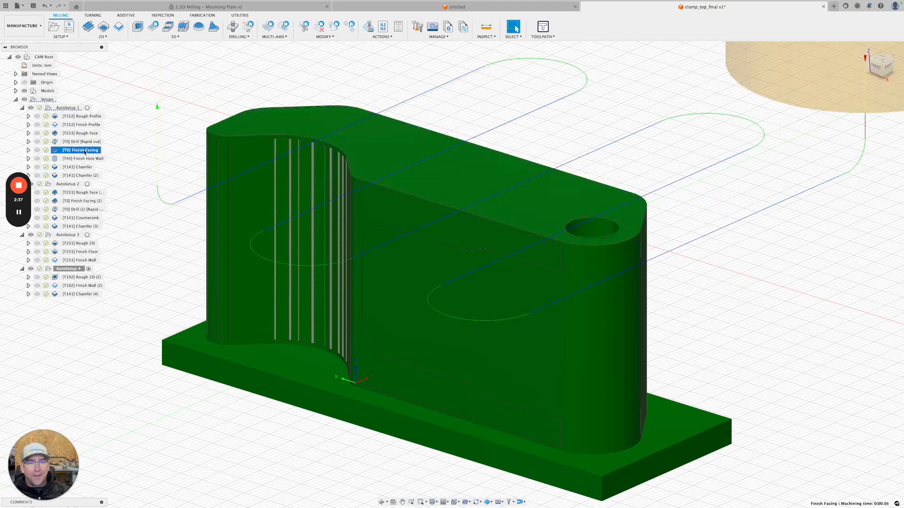
left_click(86, 158)
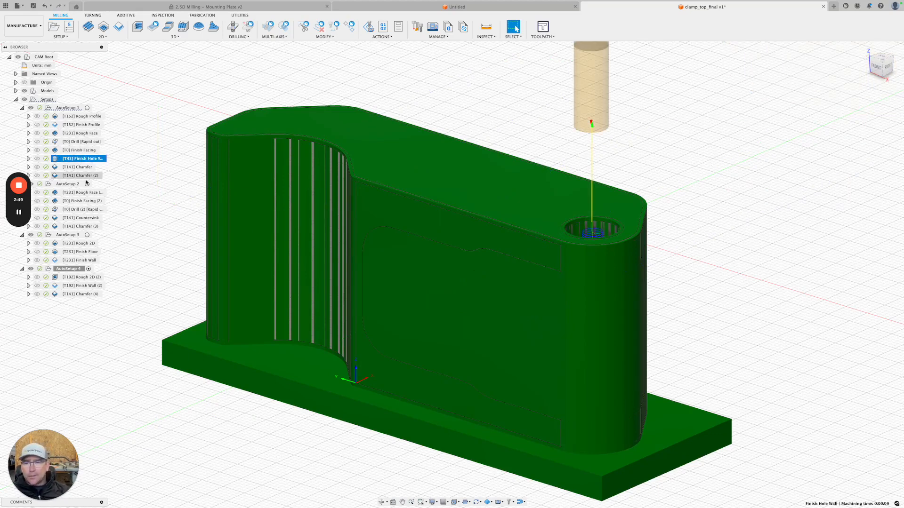
left_click(77, 167)
Step: Examine the rough face, finish facing and countersink toolpaths of AutoSetup 2
left_click(79, 193)
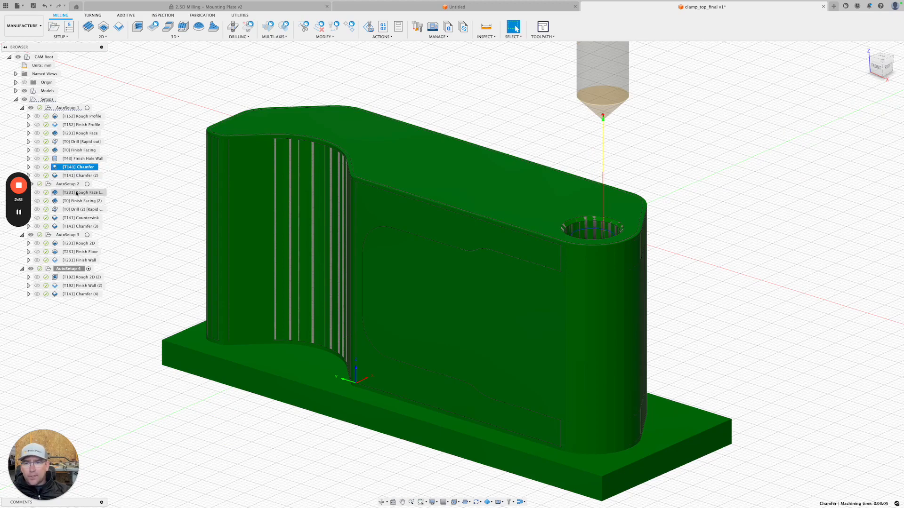
left_click(78, 201)
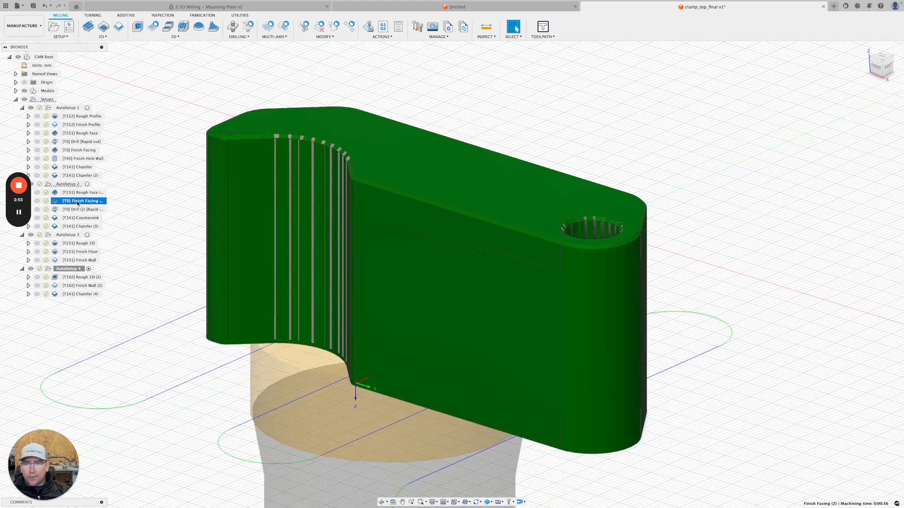
left_click(80, 218)
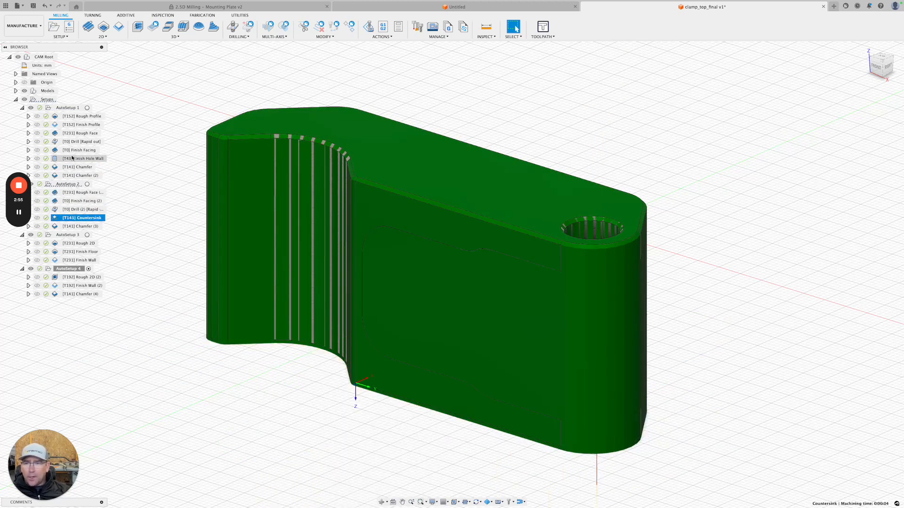
Step: Inspect the tool and contour geometry settings of AutoSetup 1's Finish Profile operation without changing them
left_click(72, 127)
right_click(72, 128)
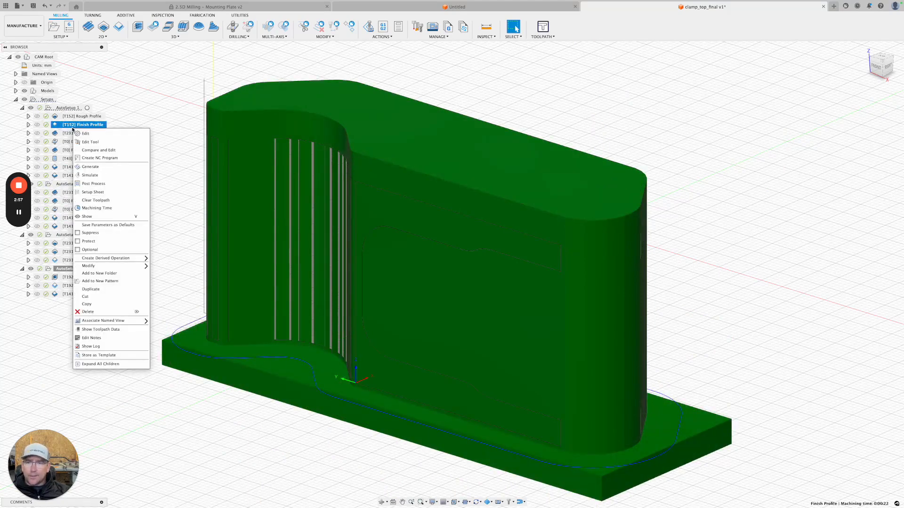
left_click(94, 132)
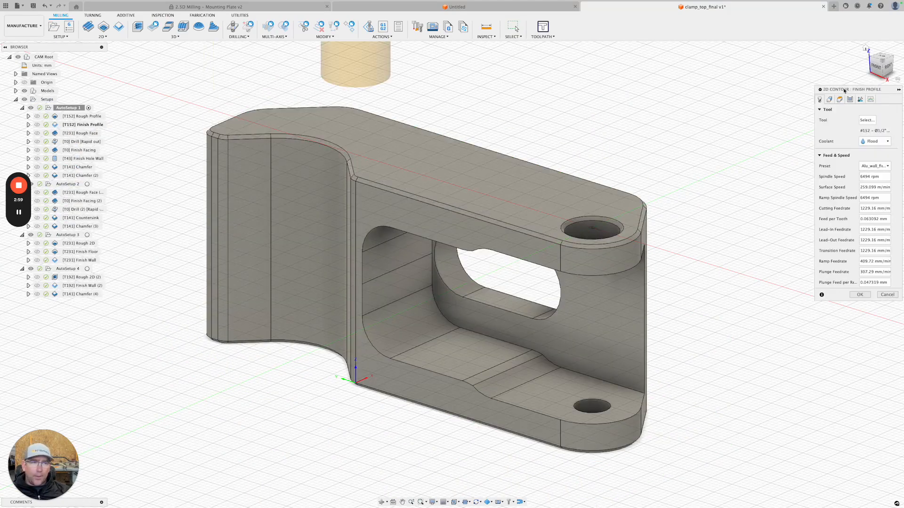
left_click(829, 100)
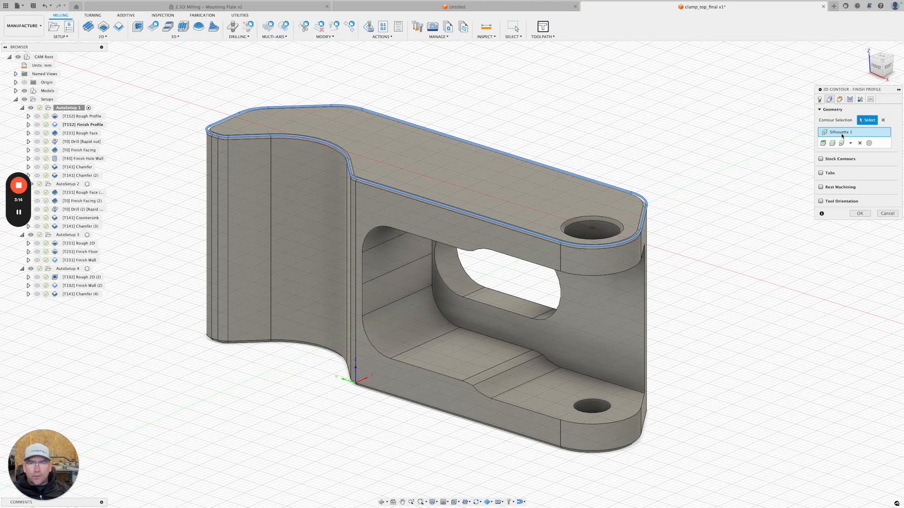
left_click(887, 214)
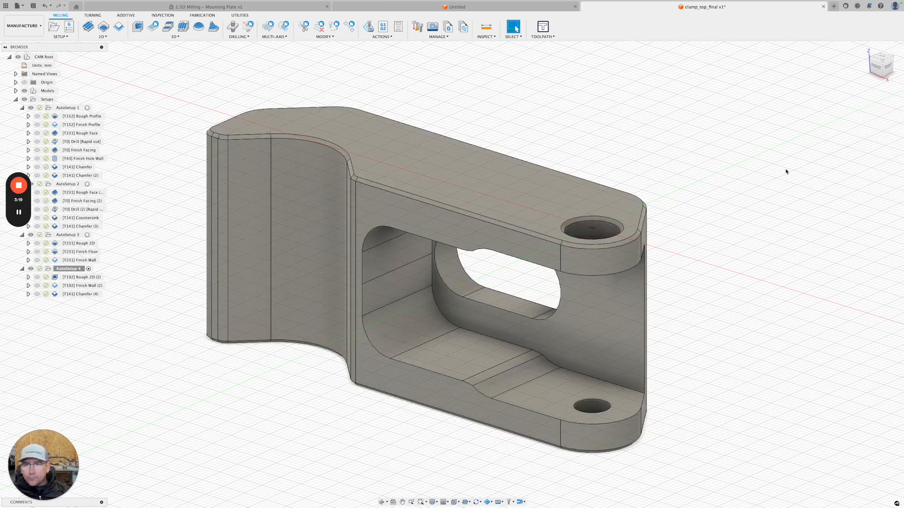
Step: Delete all four setups, AutoSetup 1 through AutoSetup 4, from the CAM project
left_click(66, 108)
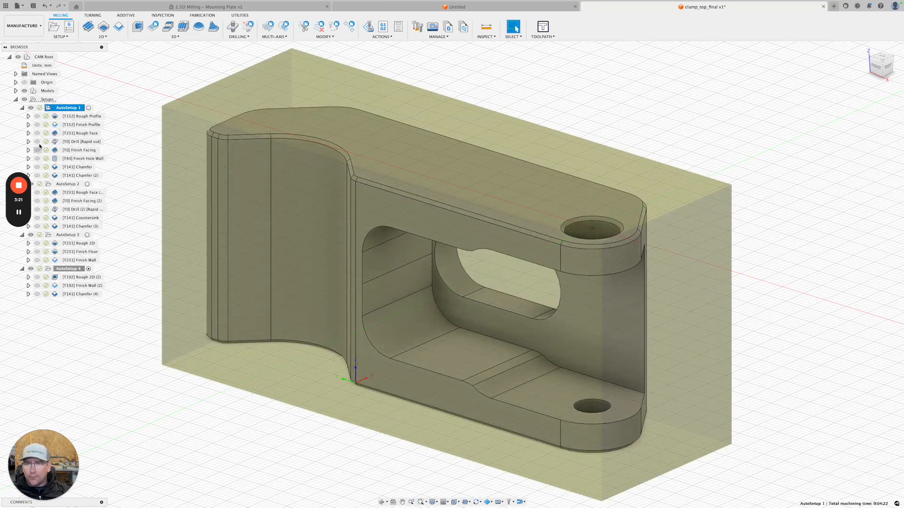
left_click(22, 108)
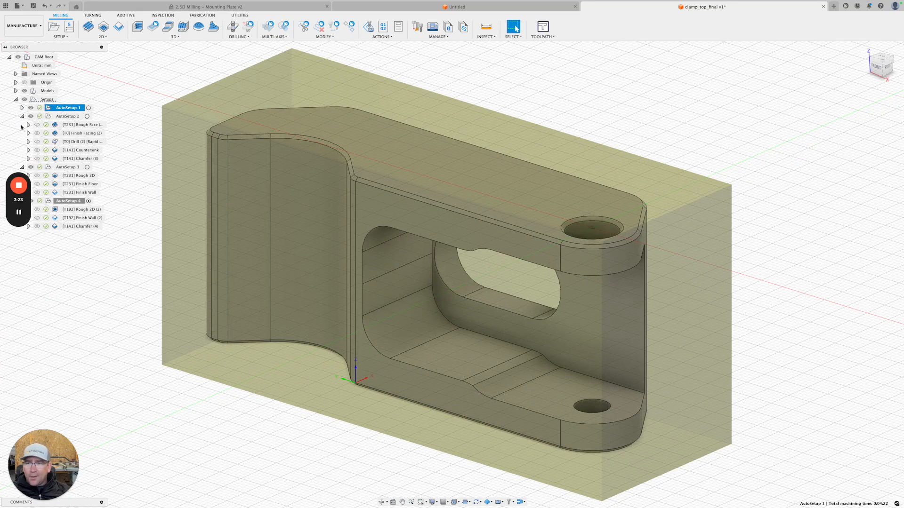
left_click(22, 116)
left_click(22, 125)
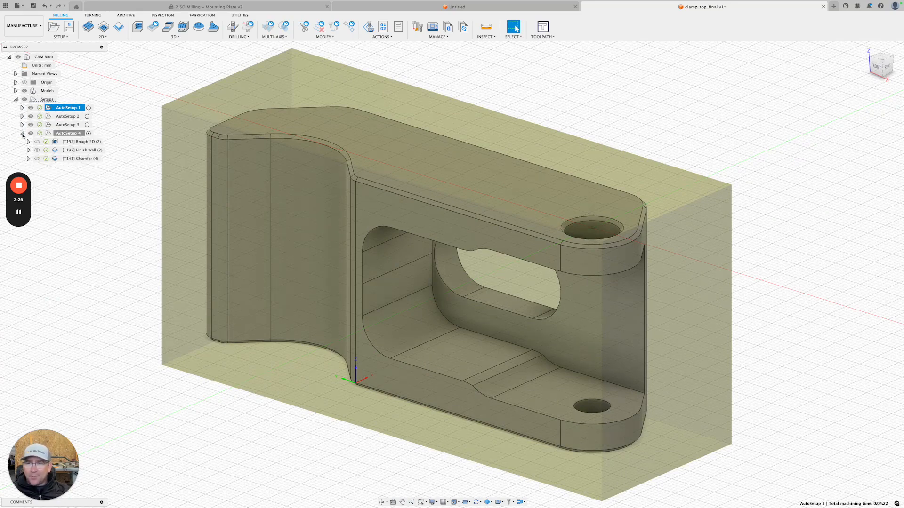
left_click(22, 133)
left_click(62, 135, "shift")
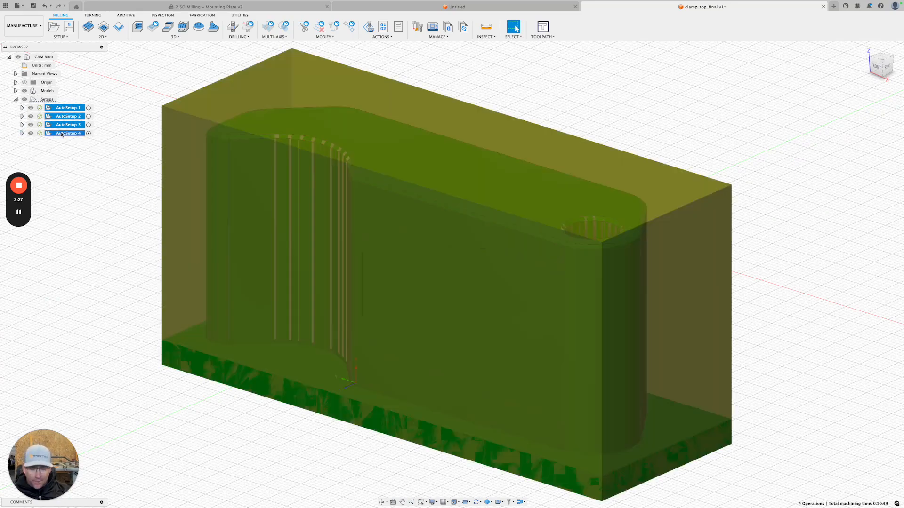
key("Escape")
key("Delete")
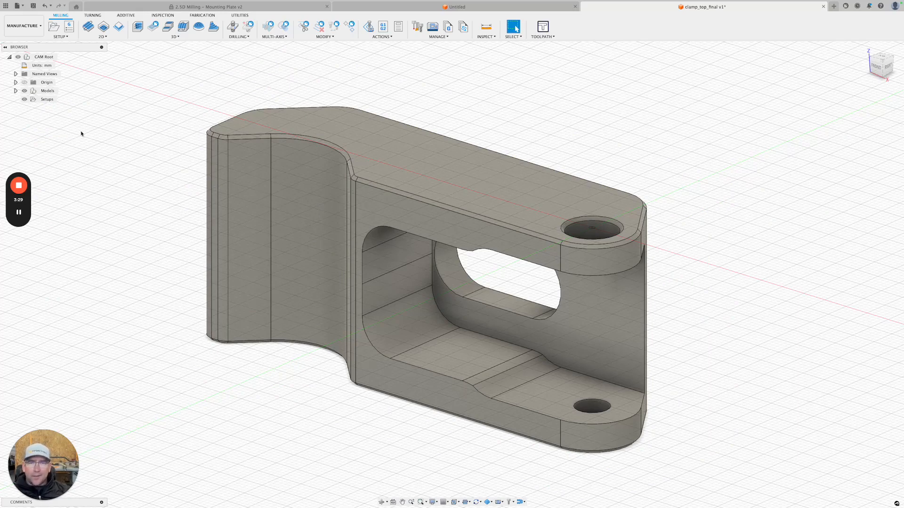
Step: Start the Toolpath CAM Accelerator on the clamp body and move its dialog aside from the model
left_click(542, 37)
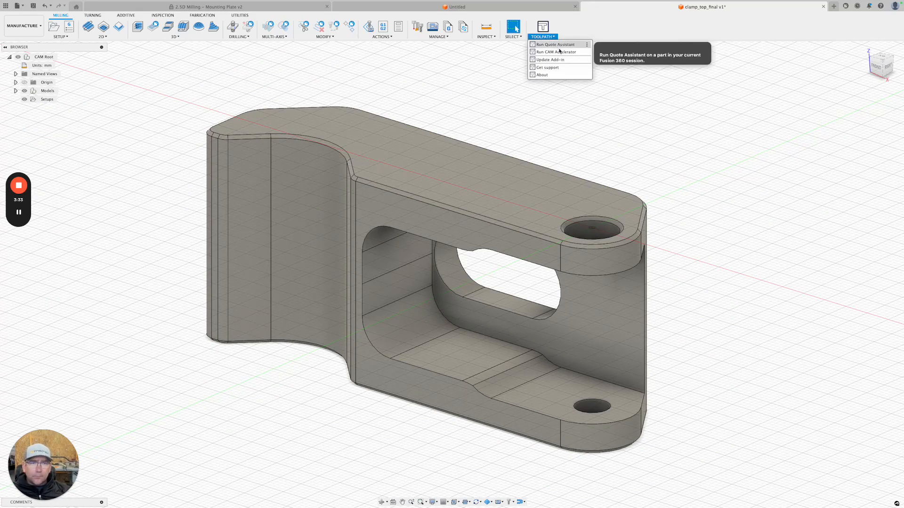
left_click(563, 52)
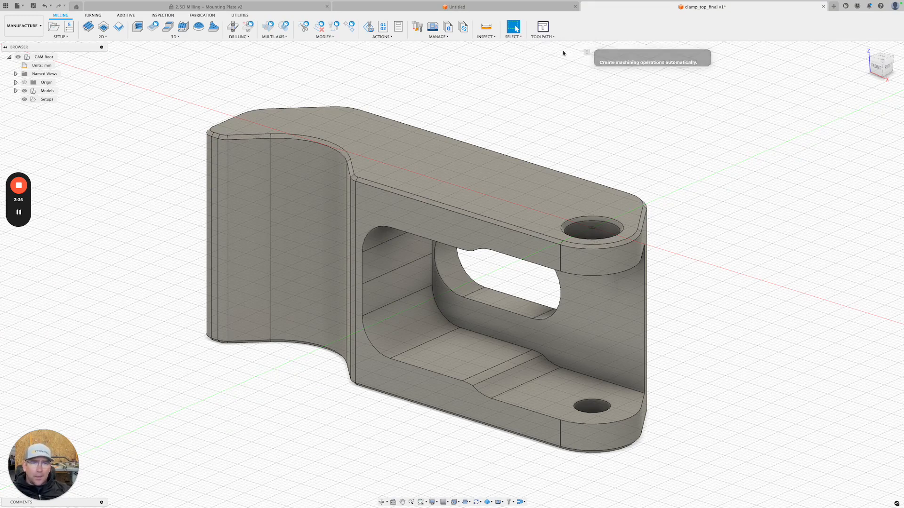
left_click_drag(528, 80, 719, 67)
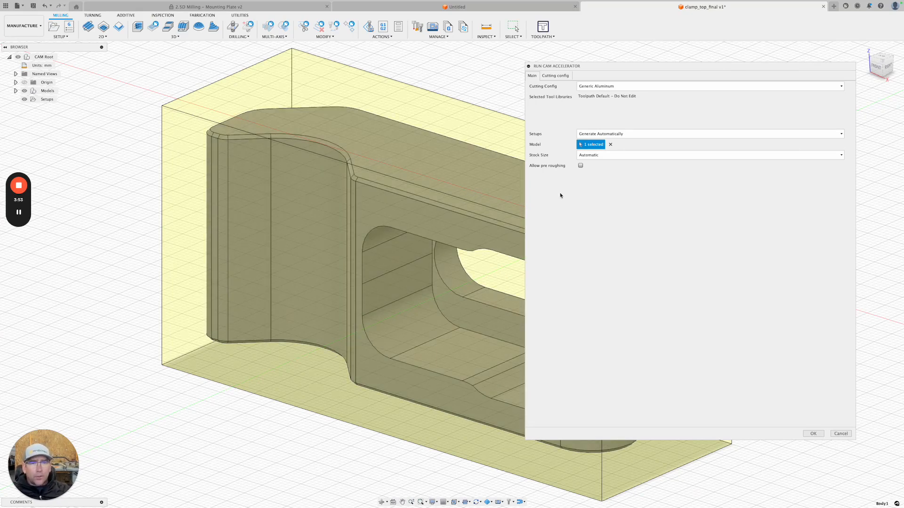
Step: Add the Alu_facing preset before Alu_light_roughing in the Light rough presets of the Generic Aluminum cutting configuration
left_click(555, 76)
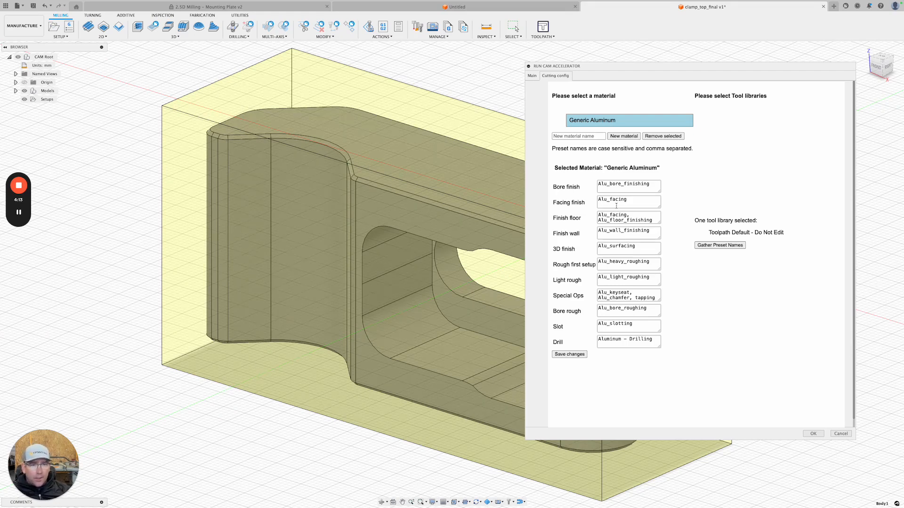
left_click_drag(630, 201, 599, 200)
key("ctrl+c")
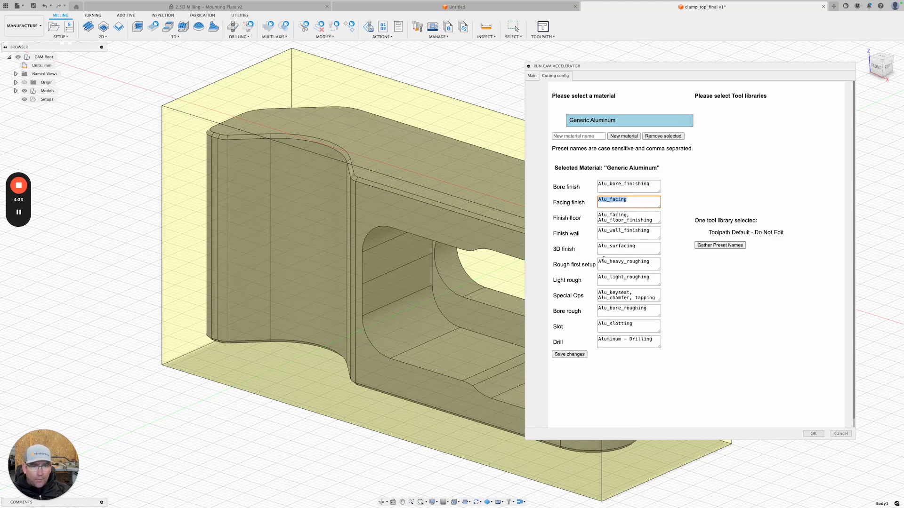
left_click(598, 276)
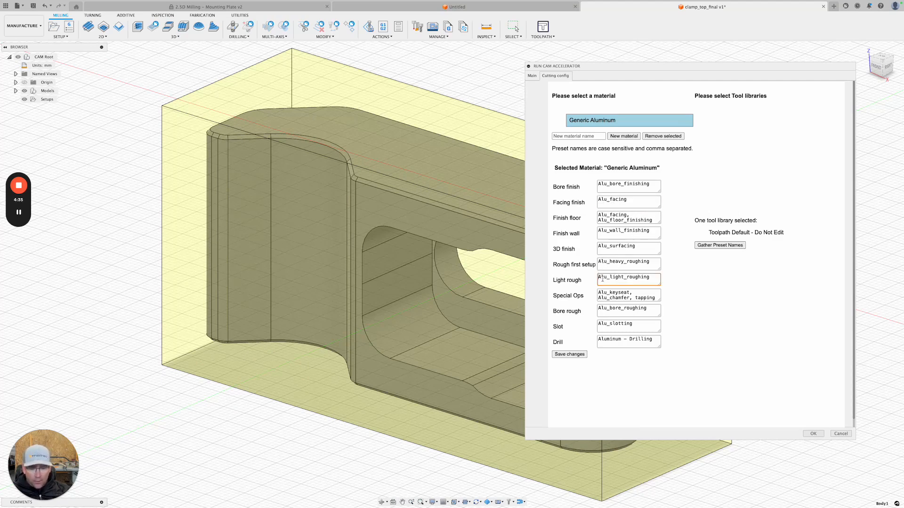
key("ctrl+v")
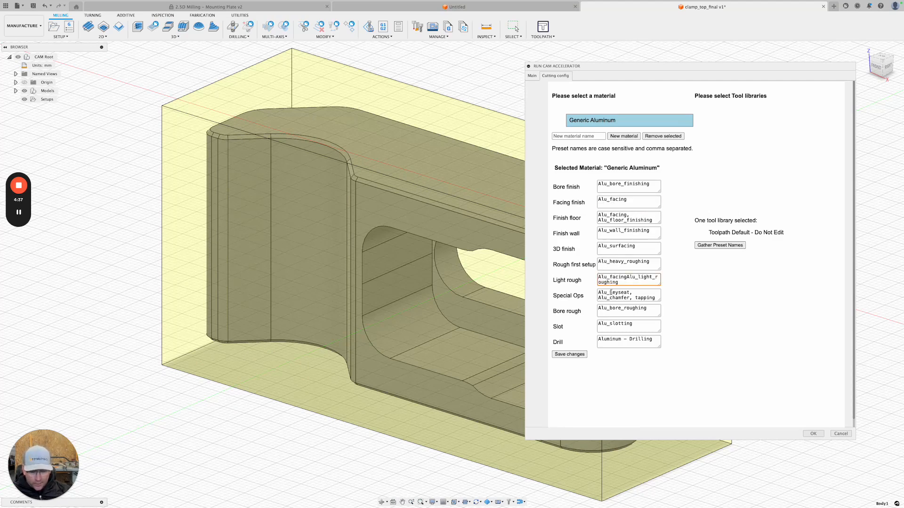
type(",")
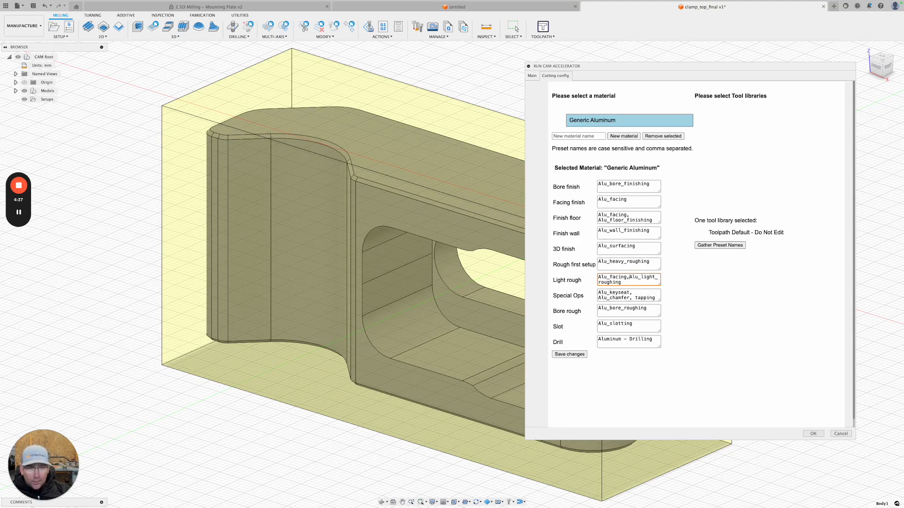
Step: Add Alu_facing before Alu_heavy_roughing in the Rough first setup presets and run the CAM Accelerator
left_click(599, 264)
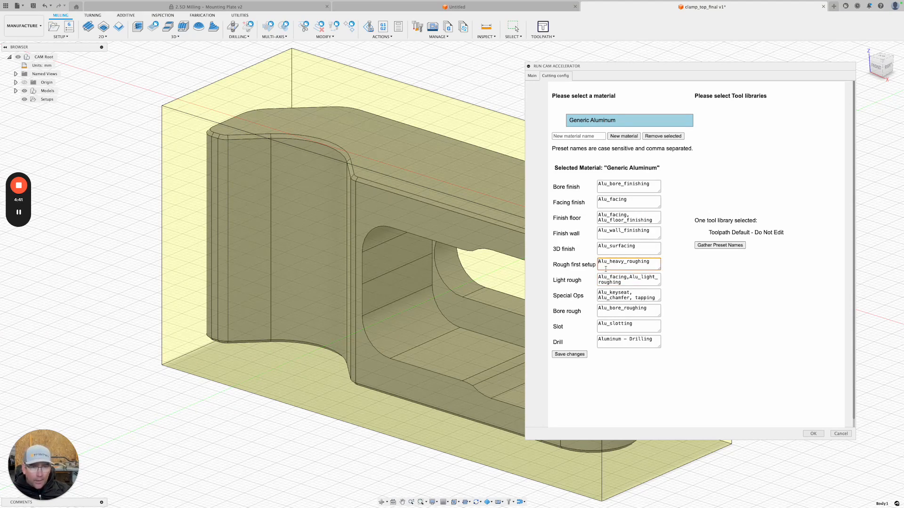
key("ctrl+v")
type(",")
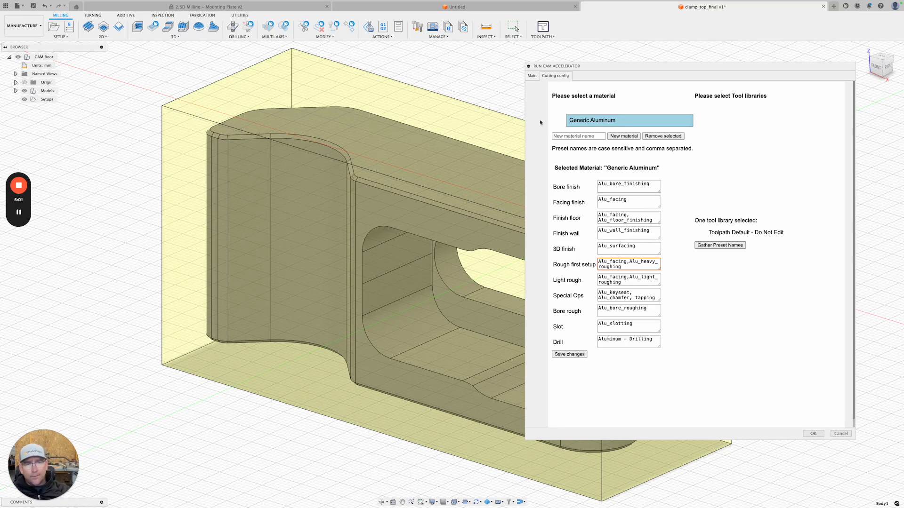
left_click(813, 435)
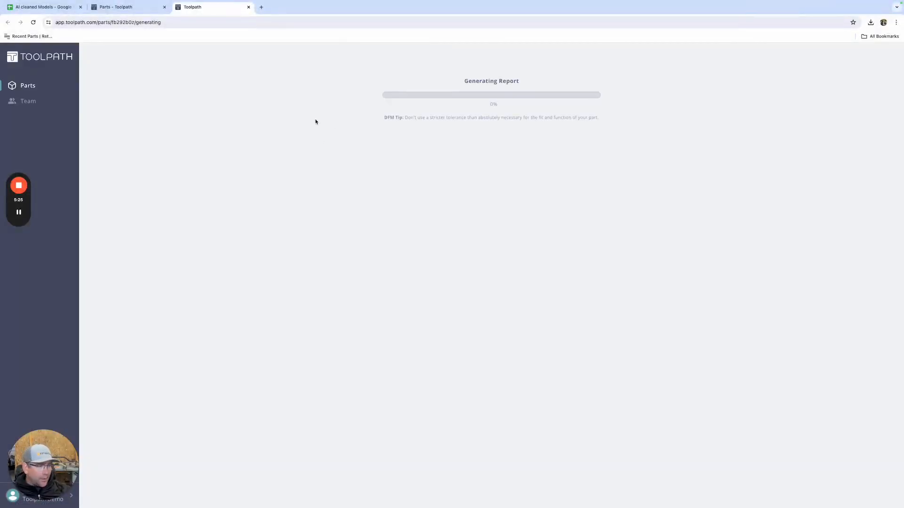
Step: In the Toolpath web app, open the Clamp Top Original report from the parts list and view its selected tools
left_click(33, 86)
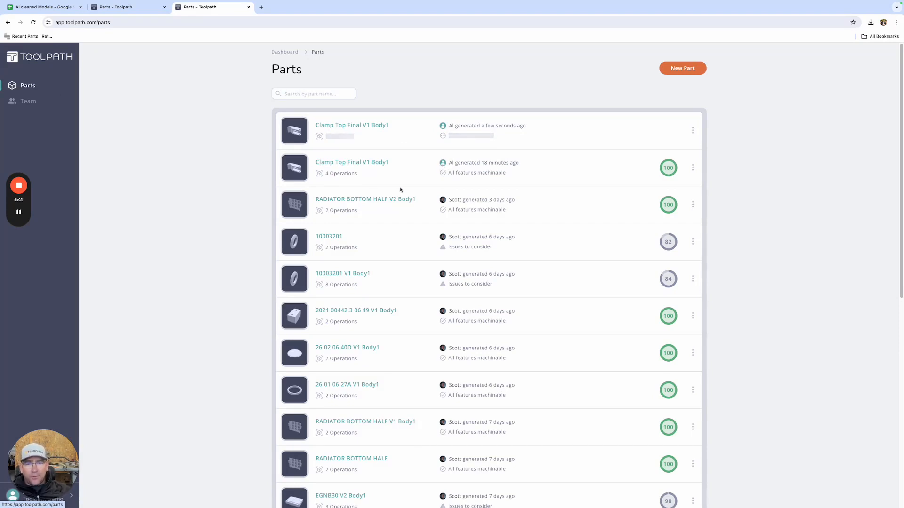
scroll(380, 252, "down", 1)
scroll(377, 257, "down", 3)
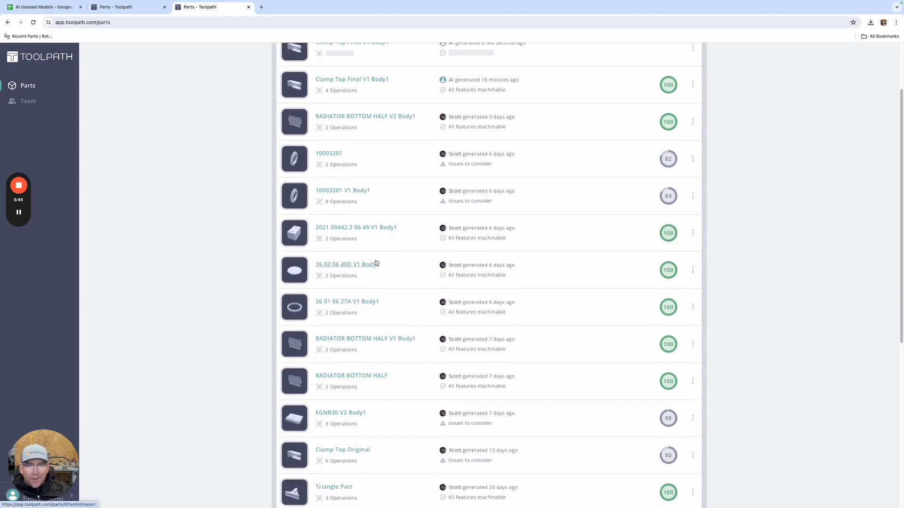
scroll(394, 270, "down", 2)
scroll(397, 275, "down", 1)
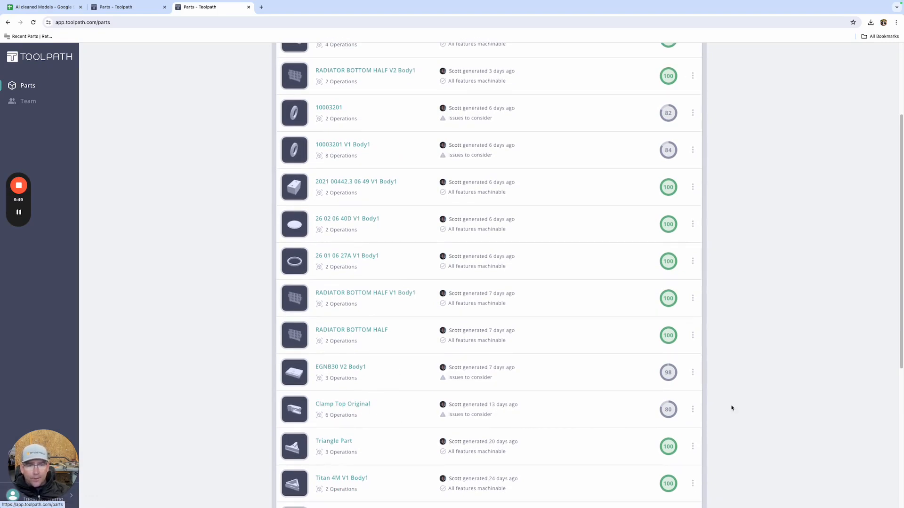
left_click(344, 406)
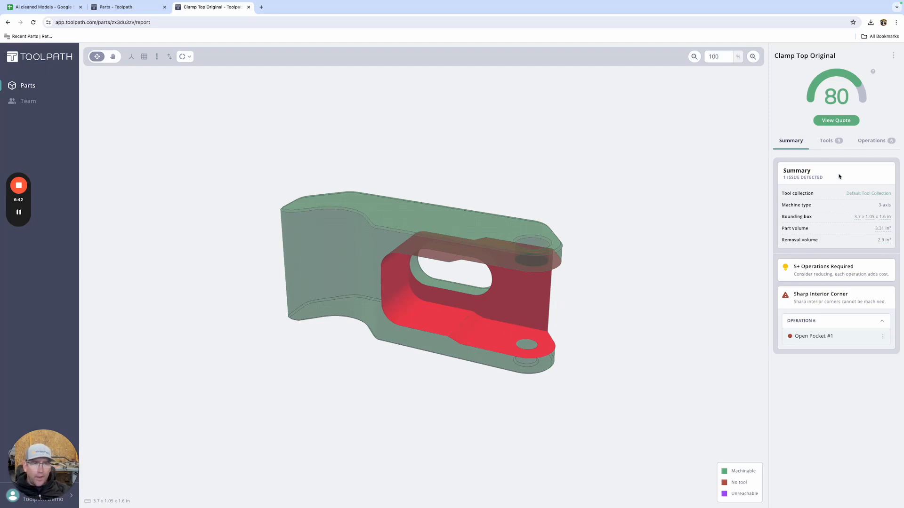
left_click(822, 142)
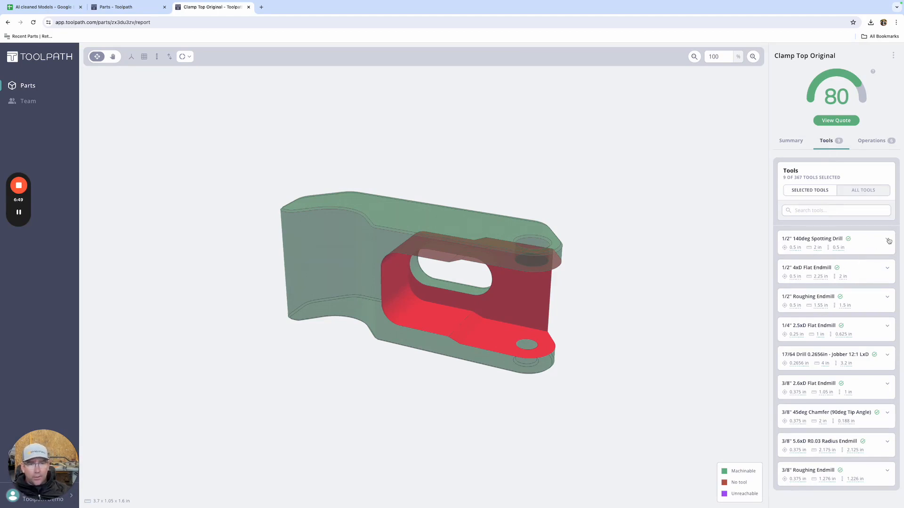
Step: Show the operations of Clamp Top Original and highlight the through hole and profile features of Operation 1
left_click(872, 141)
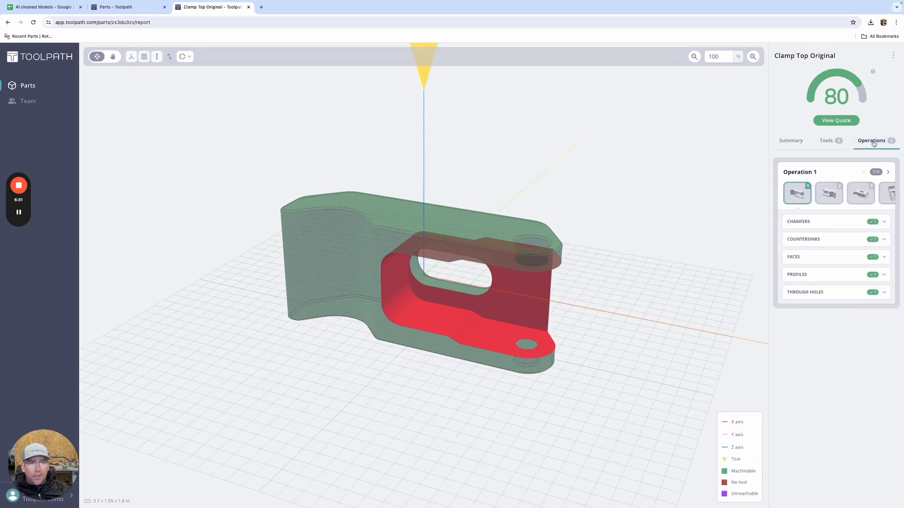
left_click(829, 196)
left_click(797, 193)
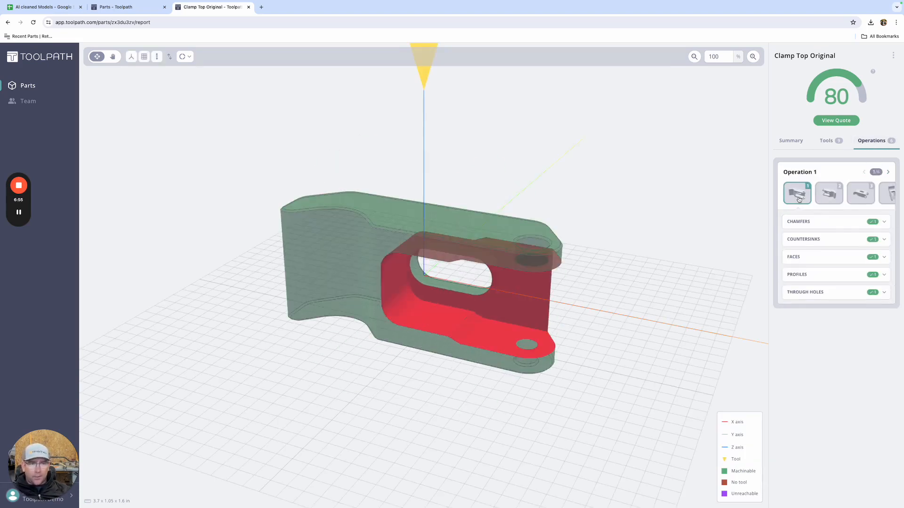
left_click(820, 292)
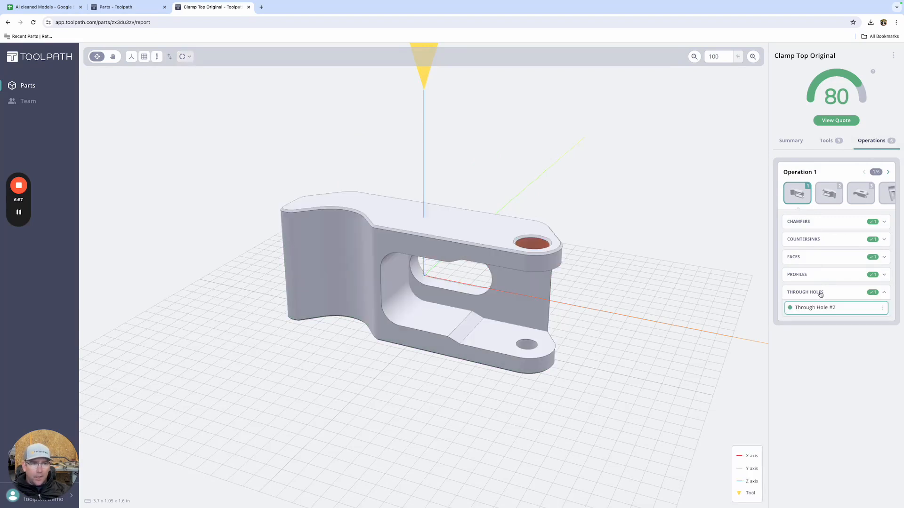
left_click(811, 279)
left_click(816, 290)
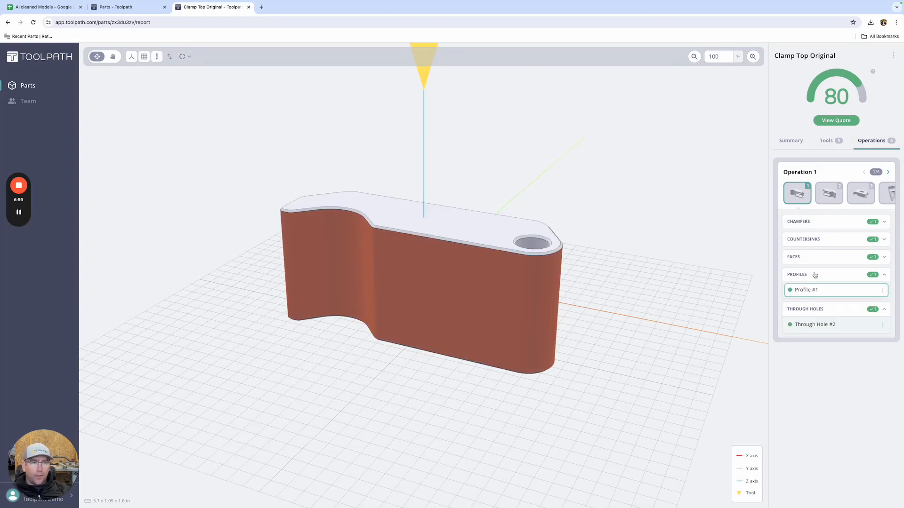
Step: Highlight Operation 2's chamfer, through hole and face features, and view the part orientations of Operations 3 and 4
left_click(825, 195)
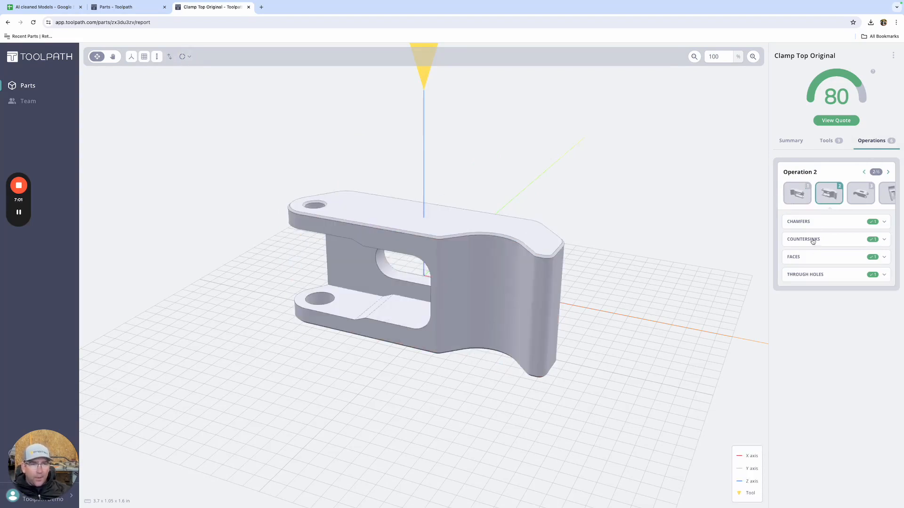
left_click(808, 223)
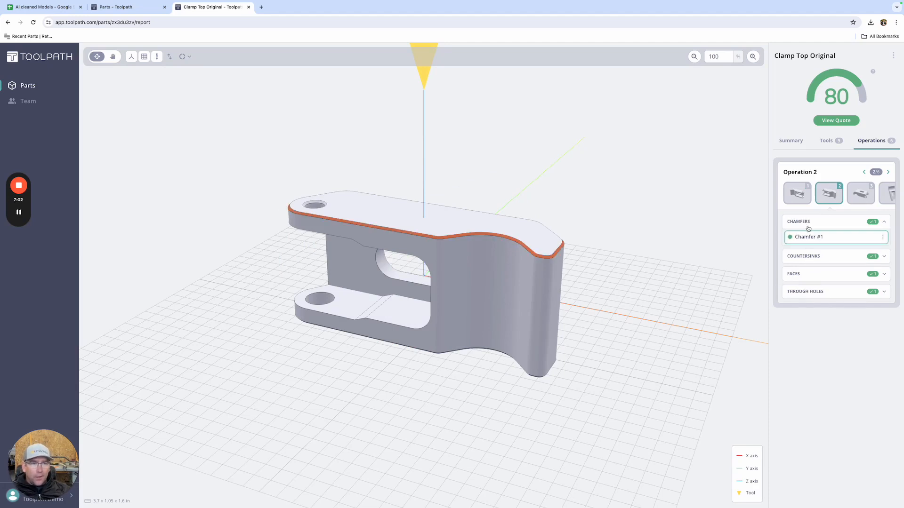
left_click(816, 291)
left_click(813, 277)
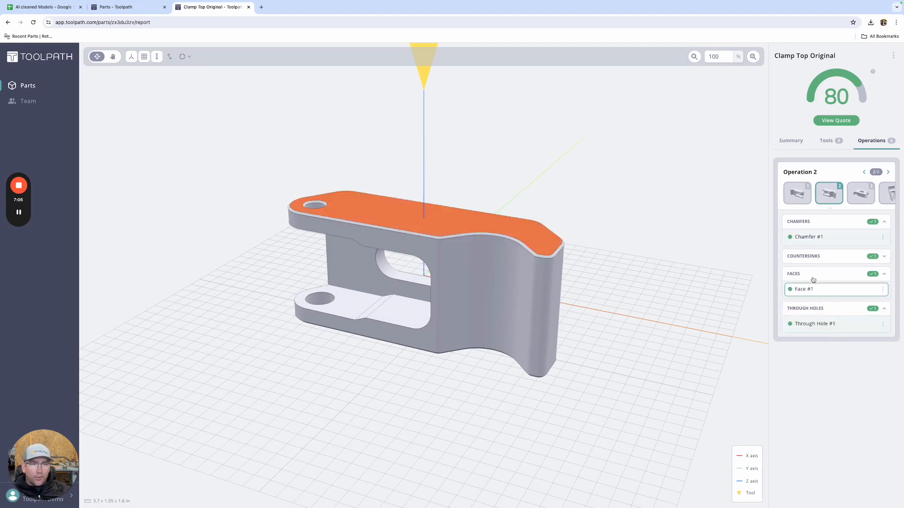
left_click(858, 193)
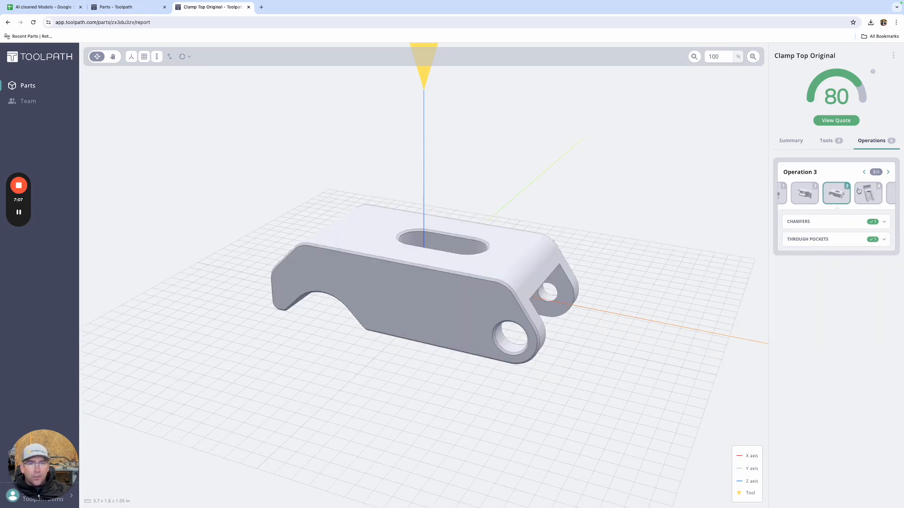
left_click(866, 198)
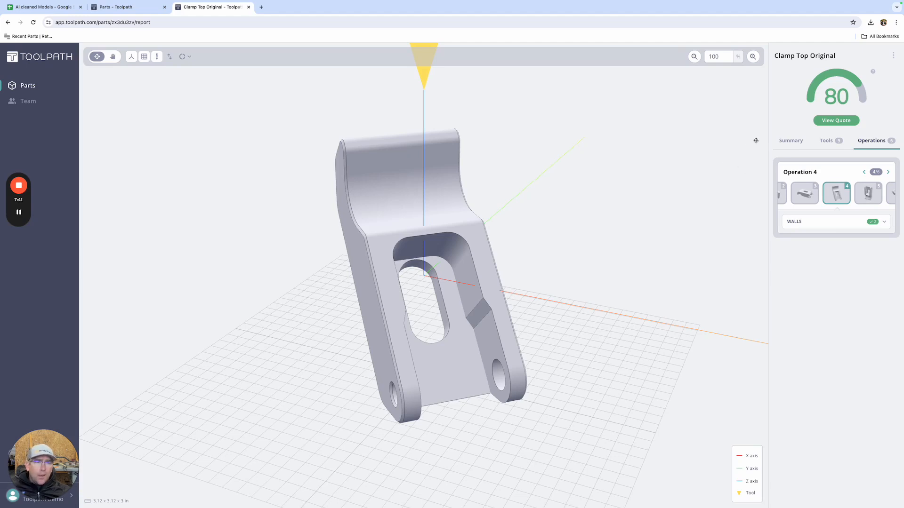
Step: Open the Clamp Top Original quote, view the rates in the 1018 Steel - Haas quote preset, and close it without changes
left_click(836, 121)
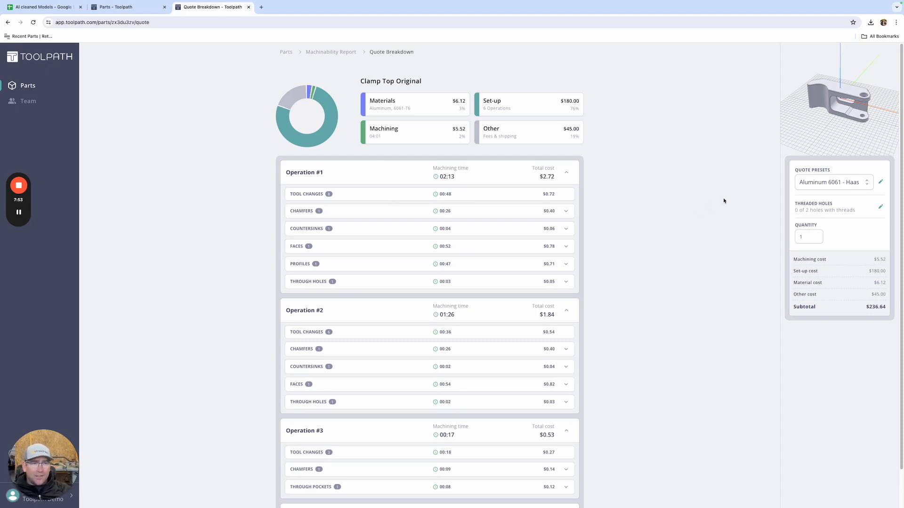
left_click(880, 183)
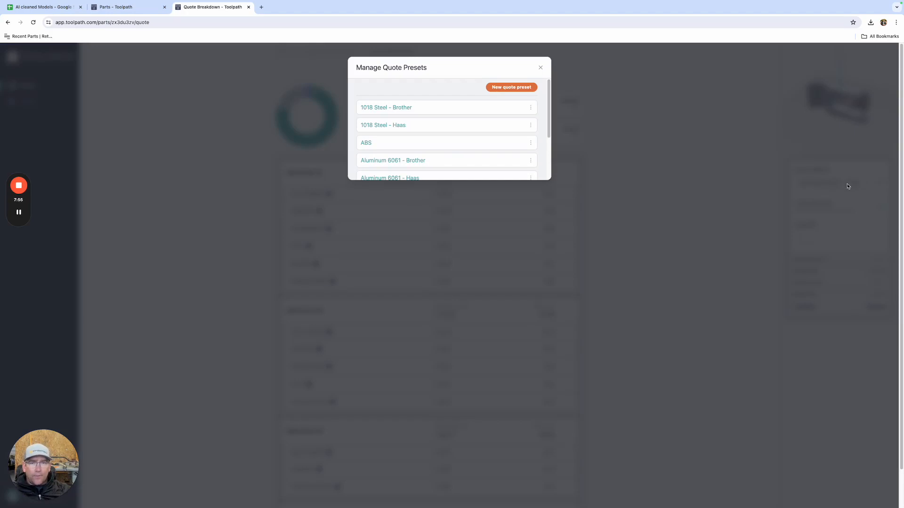
left_click(397, 126)
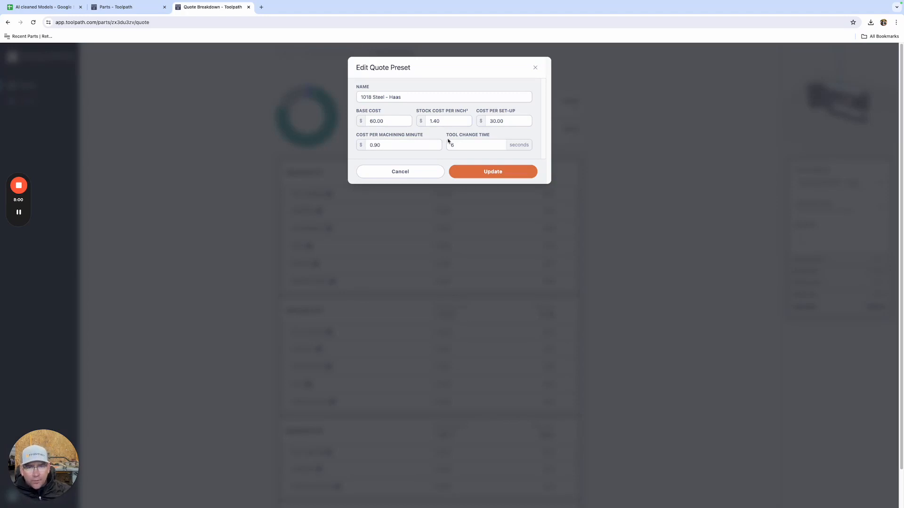
left_click(535, 68)
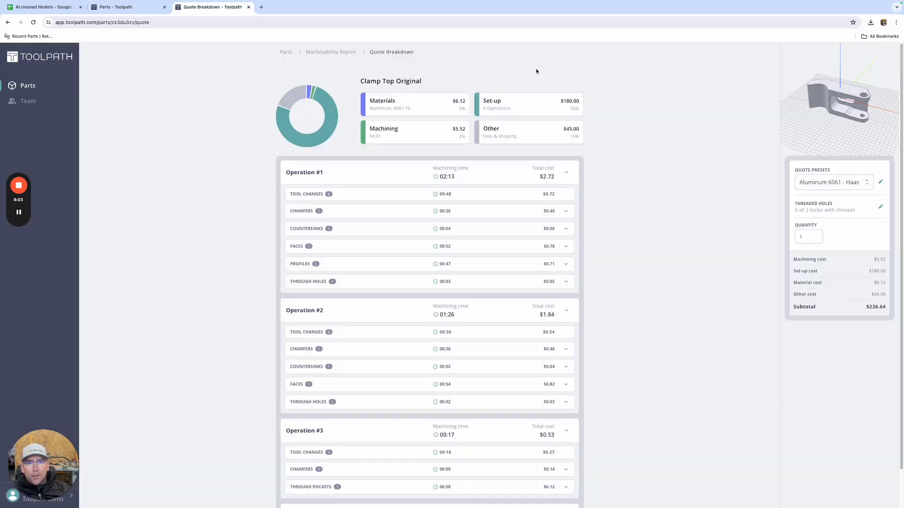
Step: Expand the Chamfer #1 cost details under Operation #1 in the quote breakdown and return to the machinability report
left_click(565, 211)
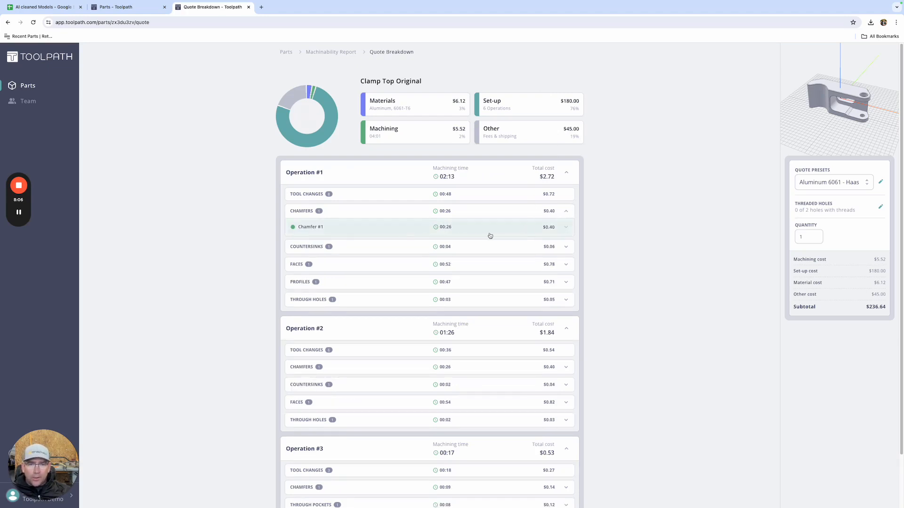
left_click(437, 229)
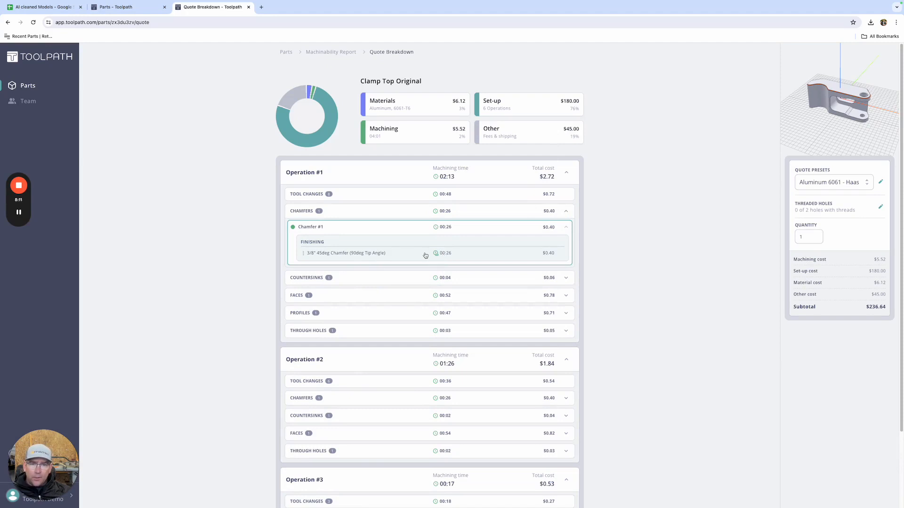
mouse_move(436, 255)
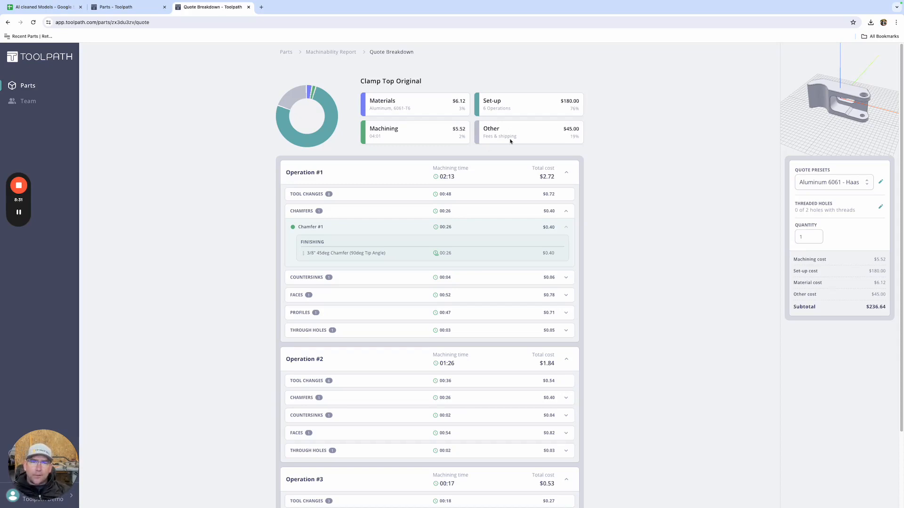
left_click(330, 53)
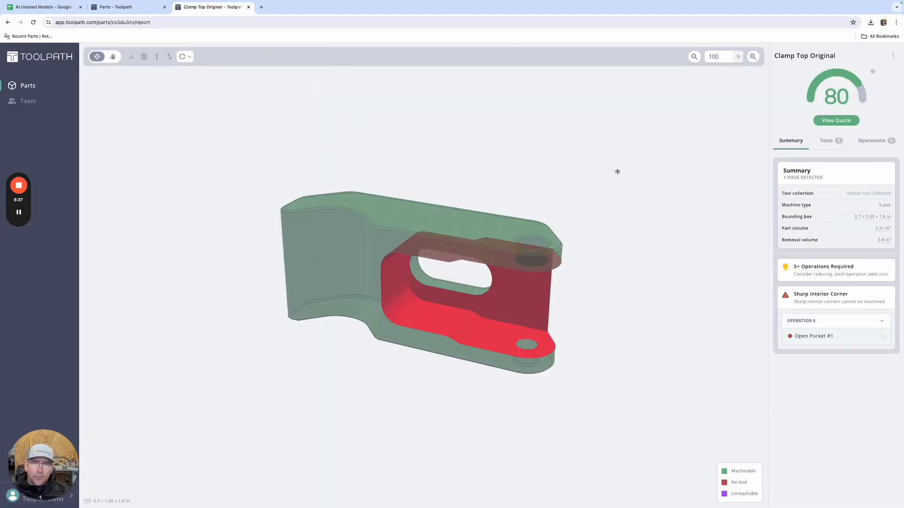
Step: Open the most recent Clamp Top Final V1 Body1 report from the parts list and highlight the profile feature in Operation 1
left_click(122, 8)
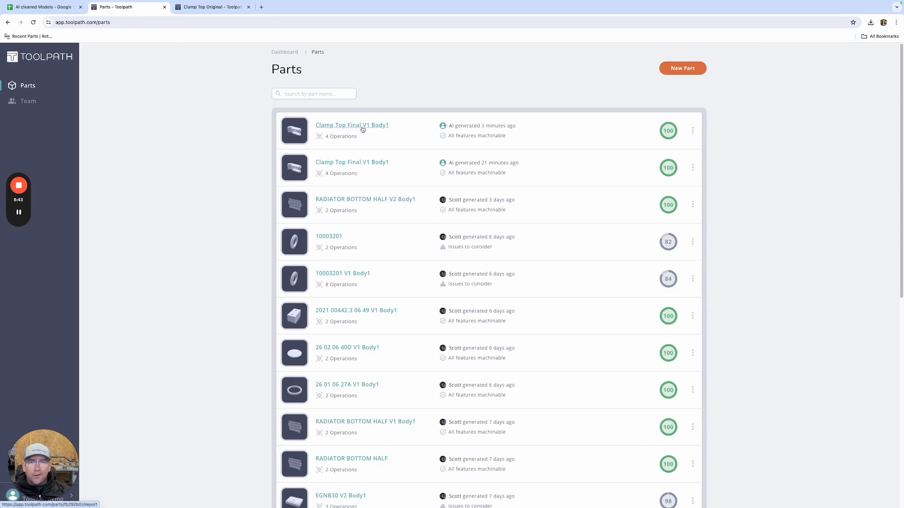
left_click(363, 129)
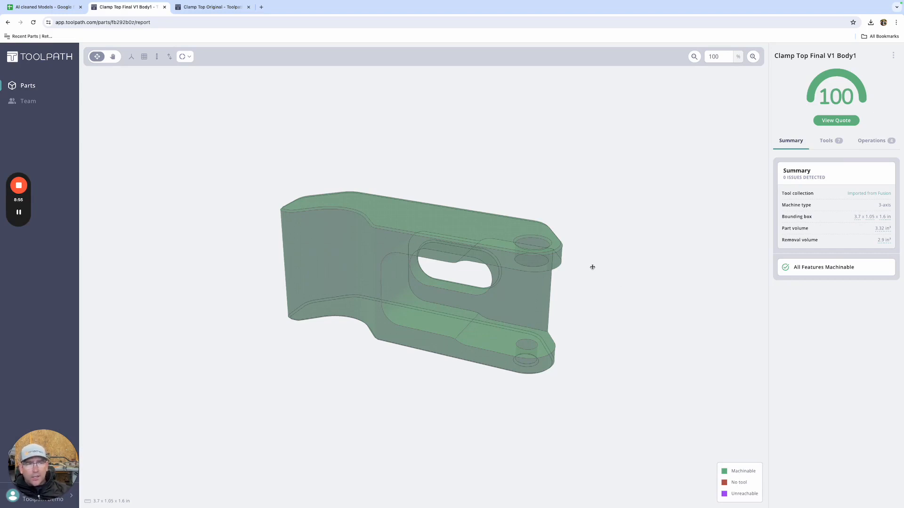
left_click(870, 142)
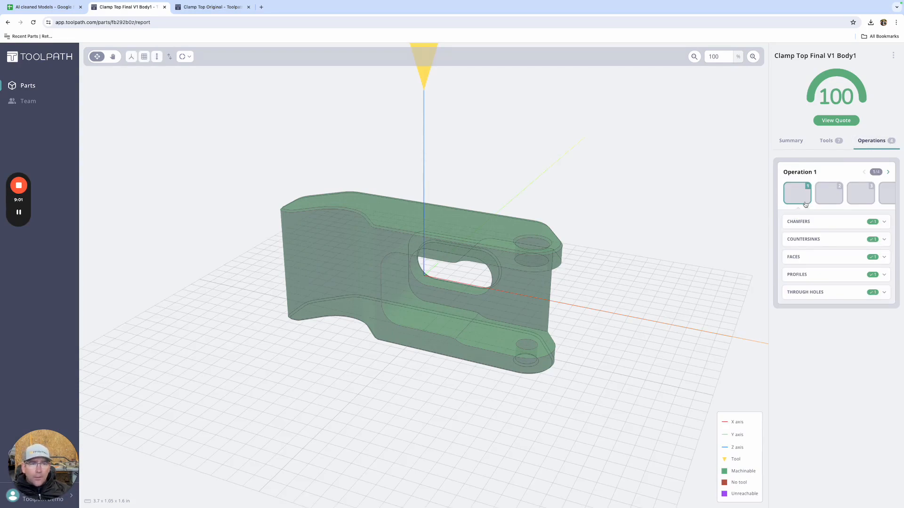
left_click(803, 277)
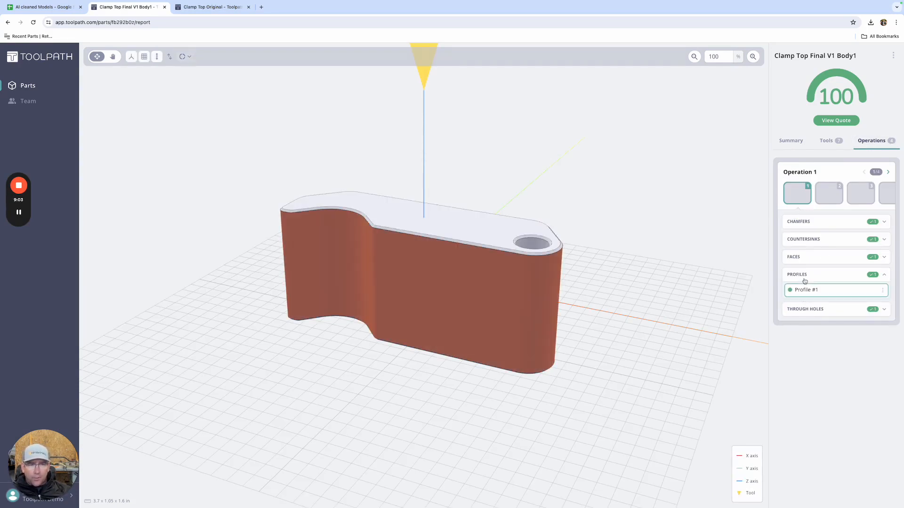
Step: Highlight the face and chamfer features of Operation 2 on Clamp Top Final V1 Body1
left_click(830, 197)
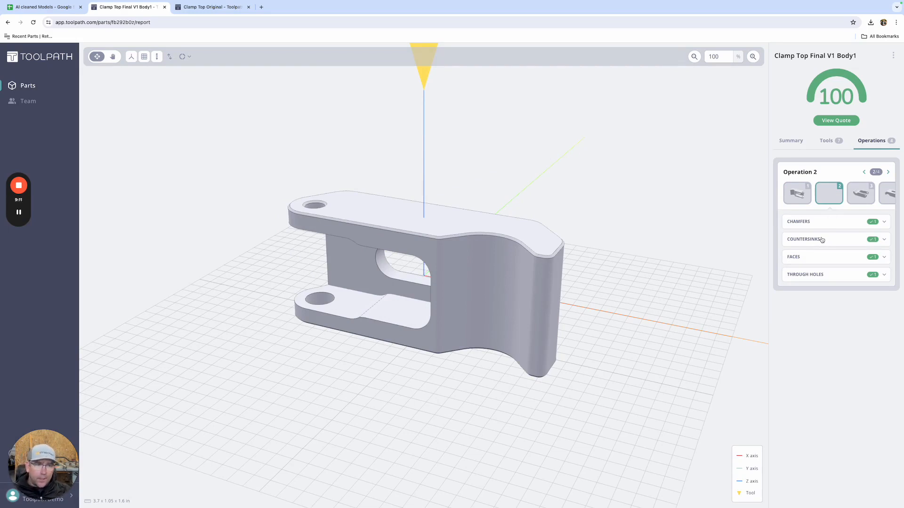
left_click(812, 261)
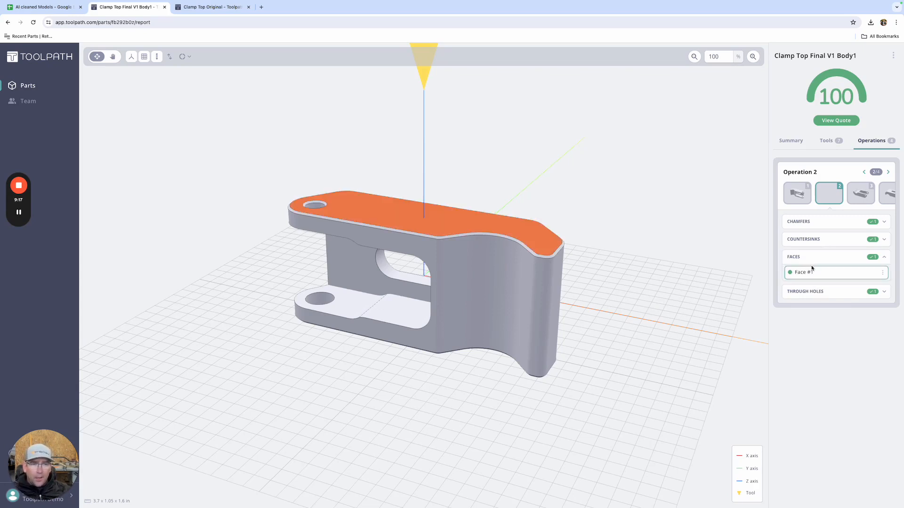
left_click(809, 227)
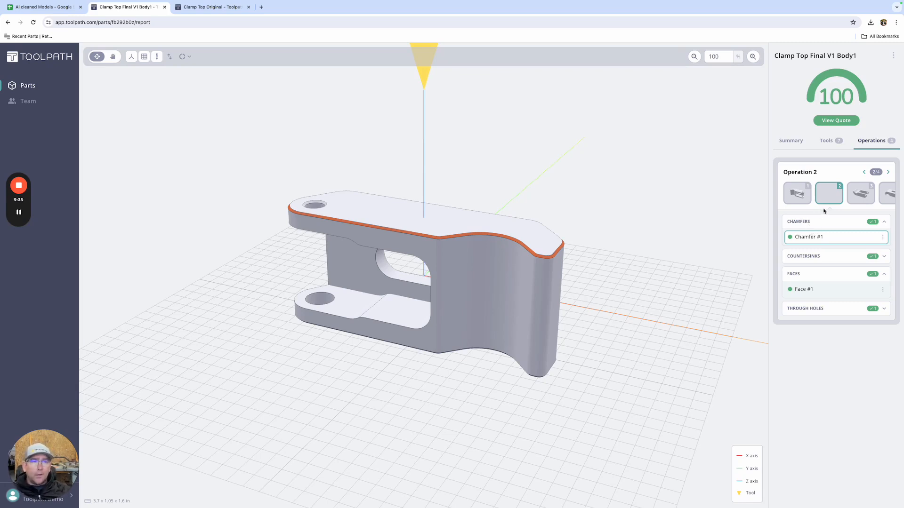
Step: Show Operation 3, highlight Open Pocket #1, and inspect the pocket closely from several angles
left_click(859, 197)
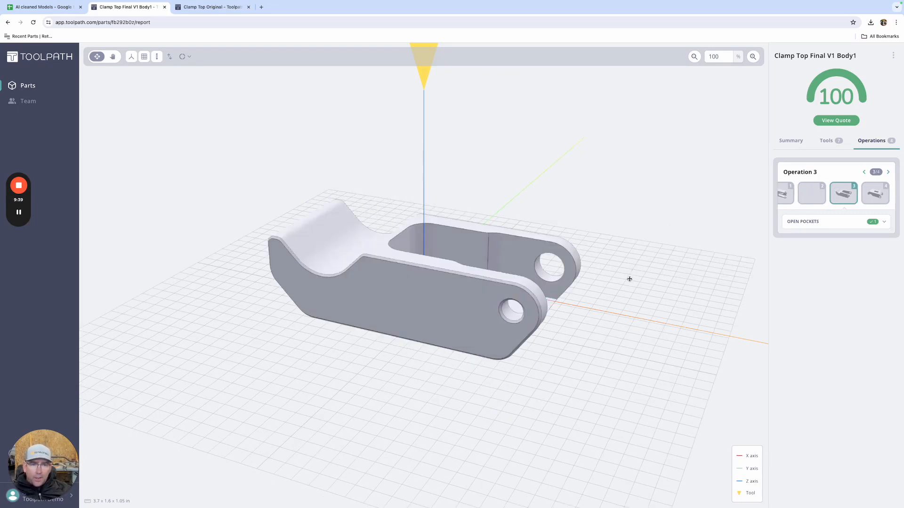
left_click_drag(629, 279, 555, 389)
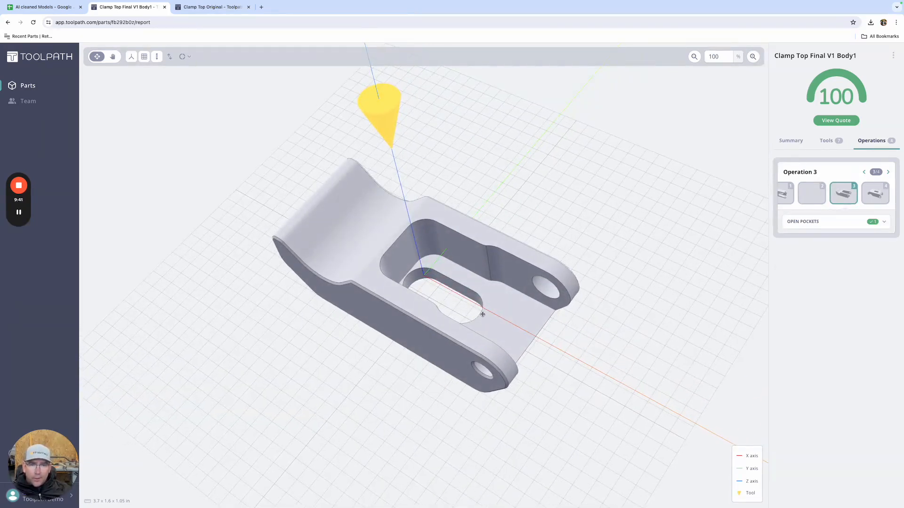
scroll(482, 314, "up", 5)
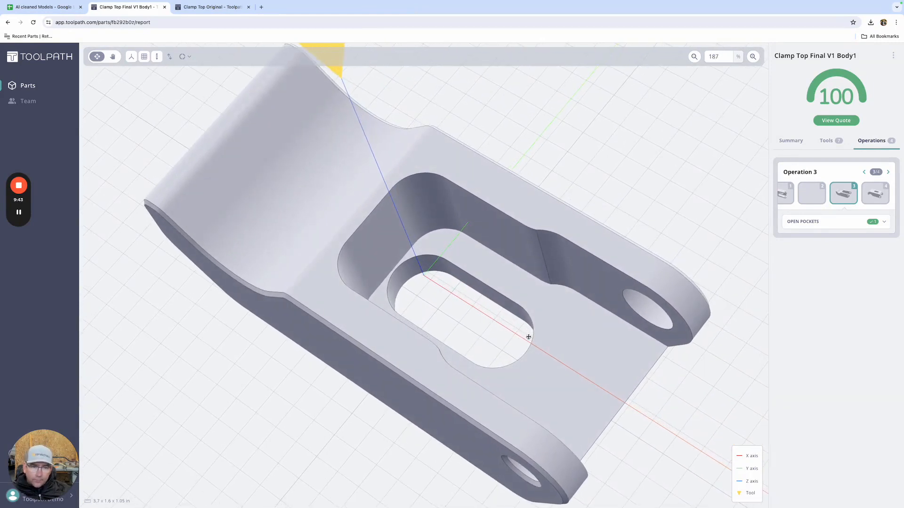
left_click(806, 226)
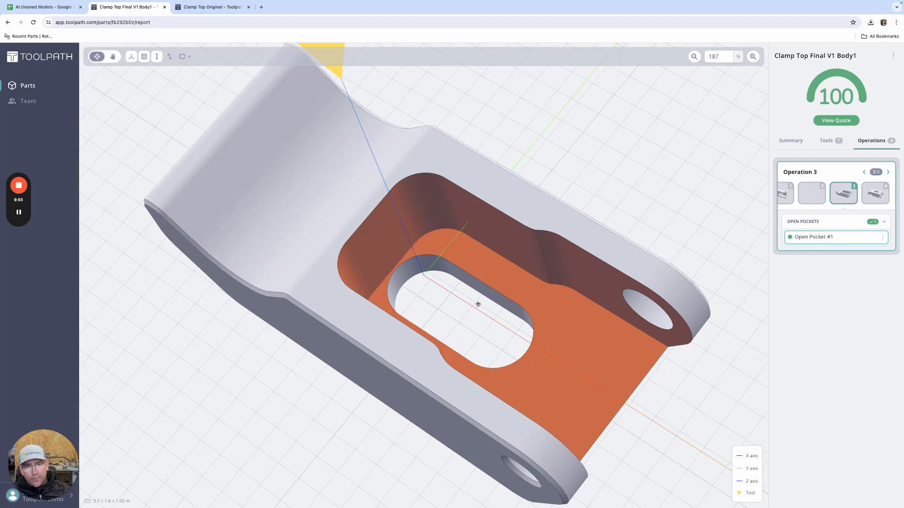
left_click_drag(477, 304, 469, 259)
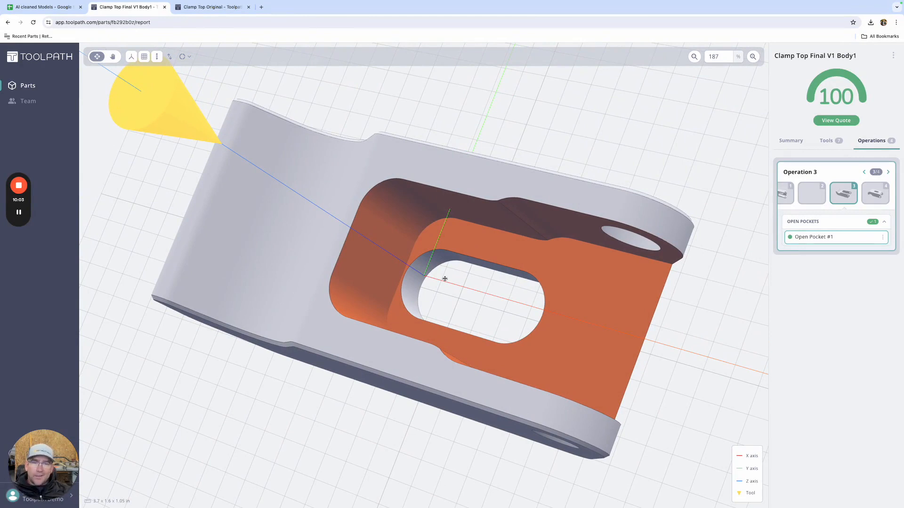
Step: Show Operation 4 and highlight its through pocket and chamfer around the slot, inspecting them from another angle
left_click(876, 198)
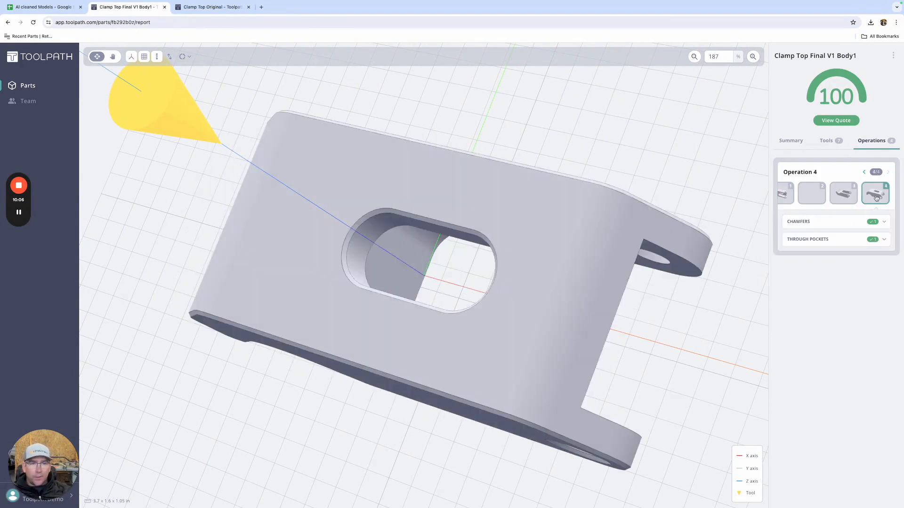
left_click(811, 241)
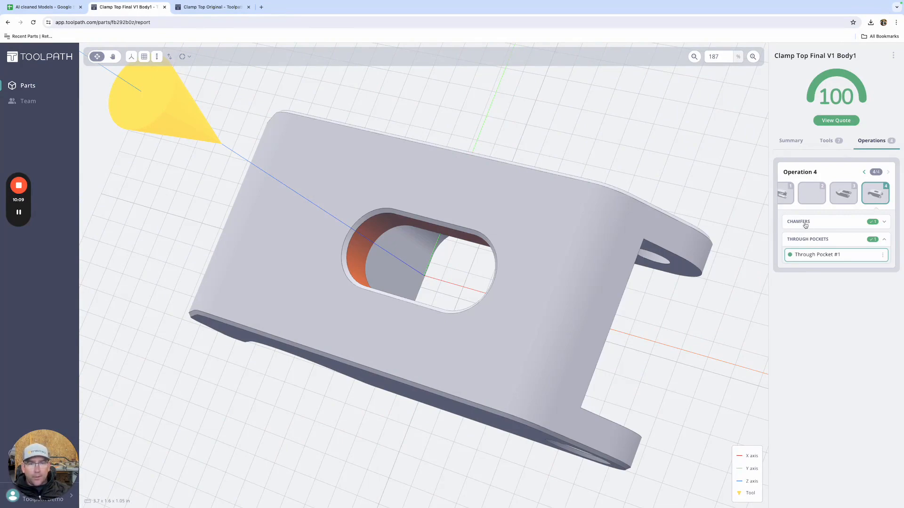
left_click(803, 227)
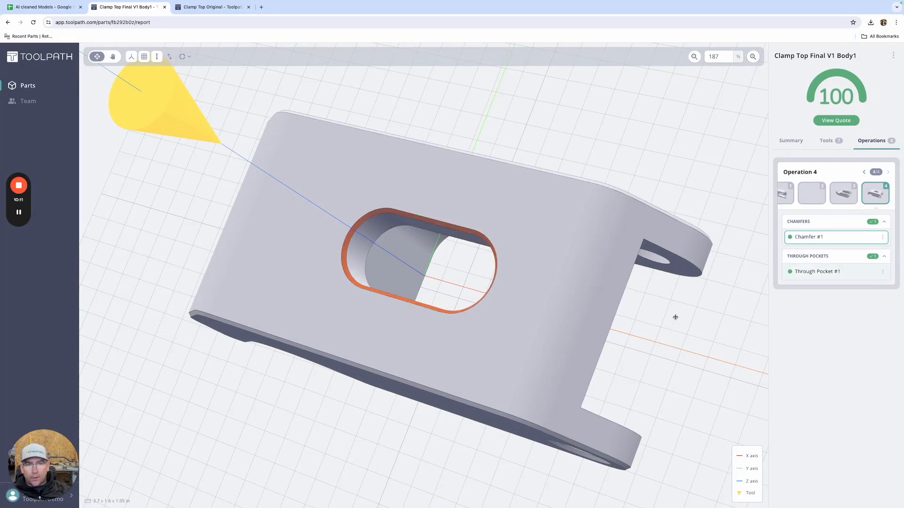
left_click_drag(673, 317, 715, 291)
scroll(715, 291, "down", 3)
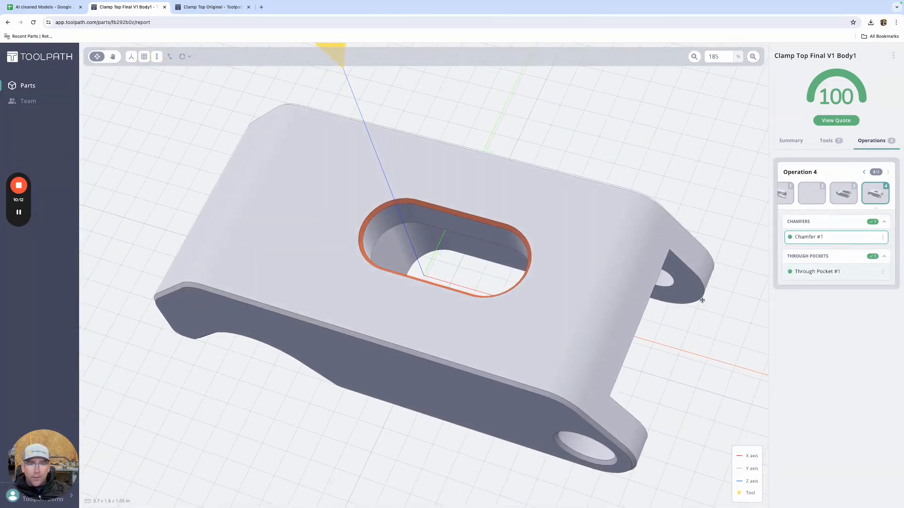